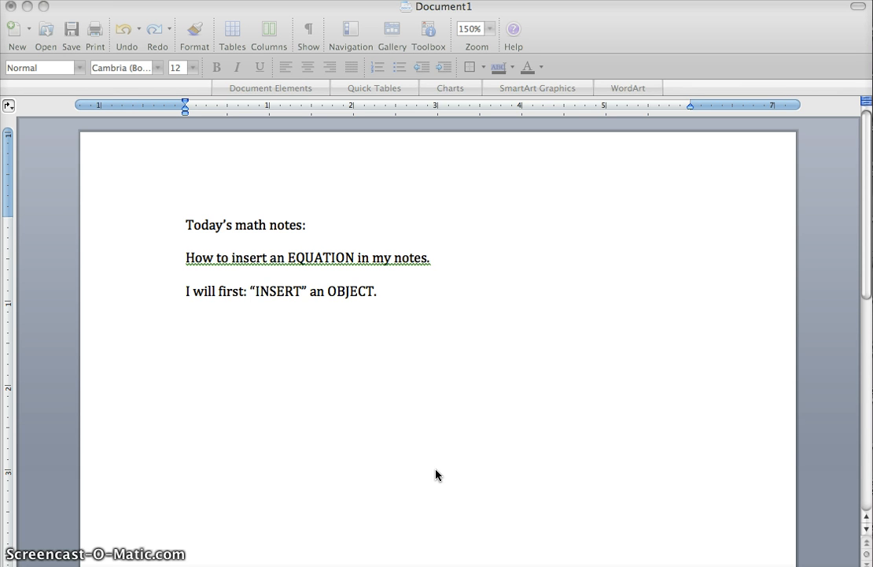
Insert a Microsoft Equation object at the end of the line "I will first: “INSERT” an OBJECT.".
left_click(550, 285)
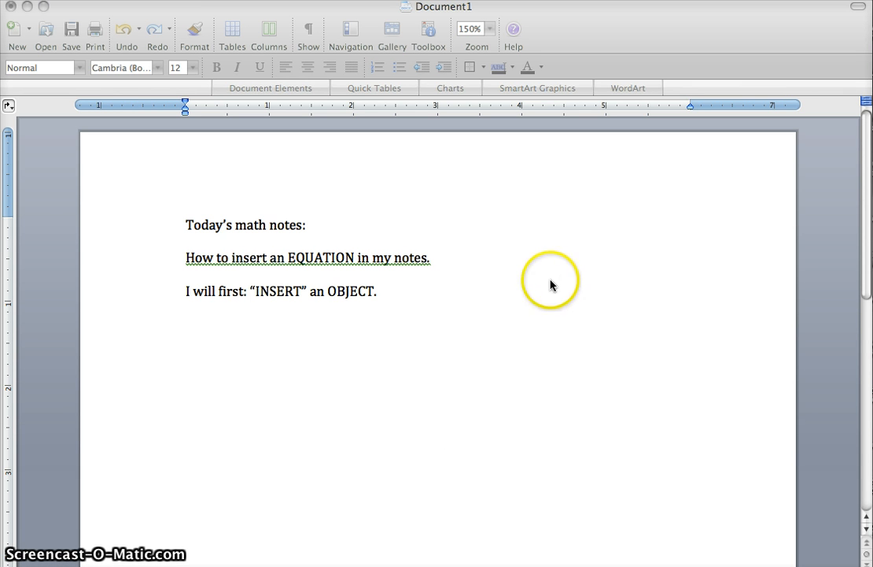
left_click(435, 294)
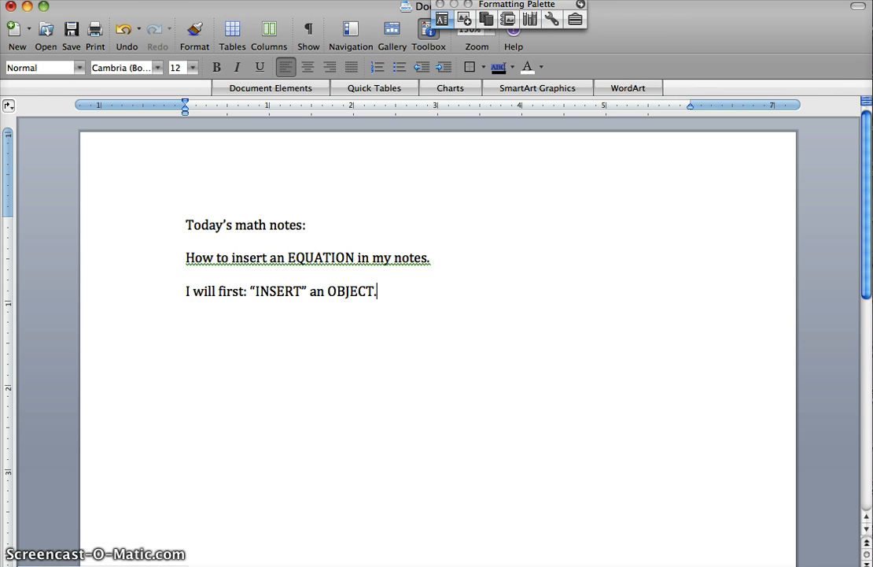
left_click(152, 0)
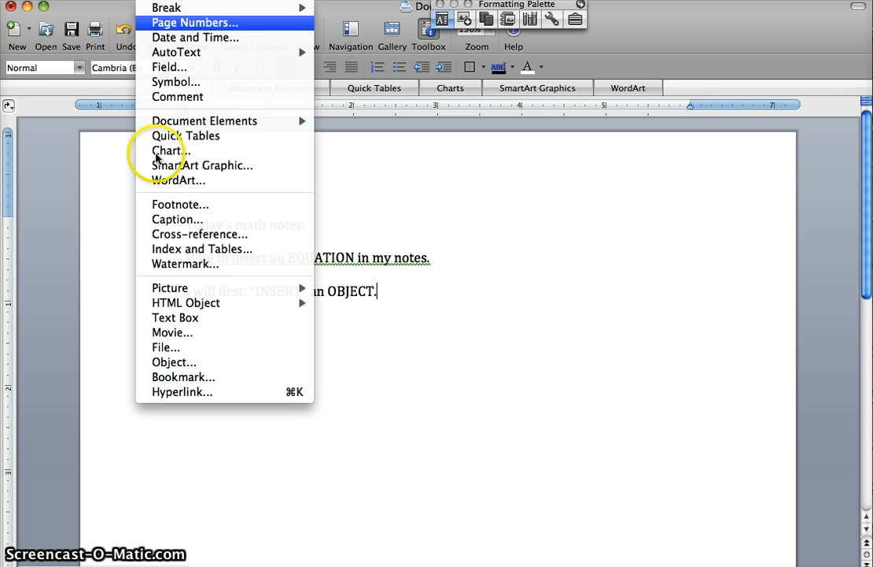
left_click(156, 361)
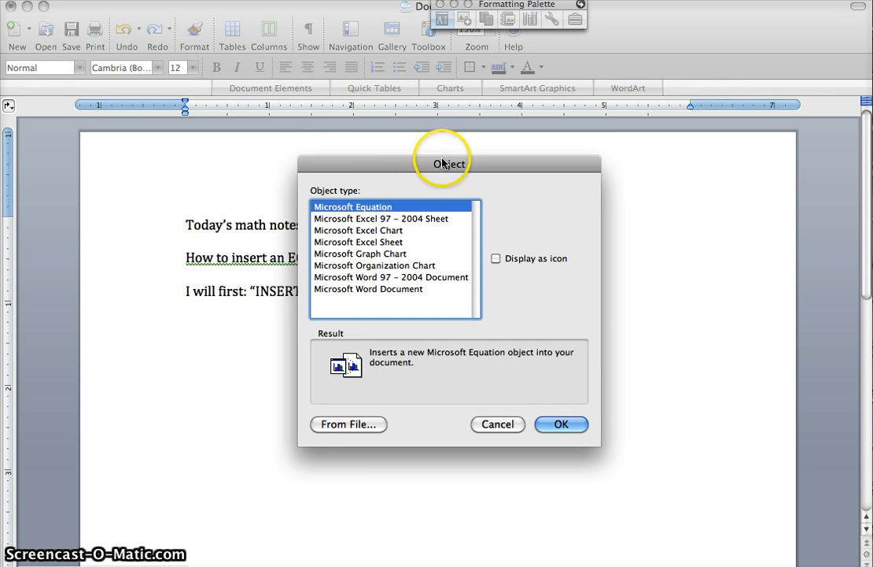
left_click_drag(443, 163, 620, 110)
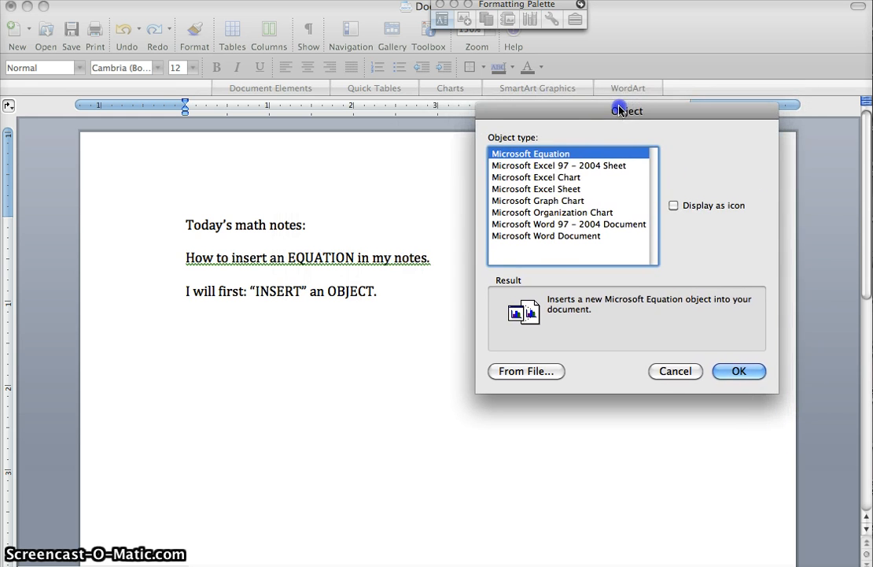
left_click(572, 156)
left_click(744, 371)
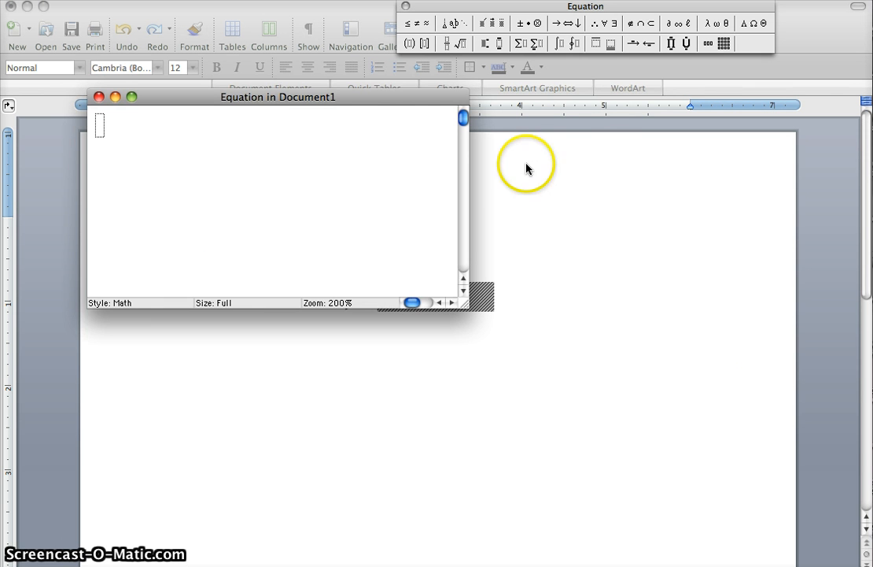
Move the equation editing window and the Equation palette clear of the notes so the inserted object's placeholder can be seen.
left_click_drag(407, 94, 737, 167)
left_click(409, 273)
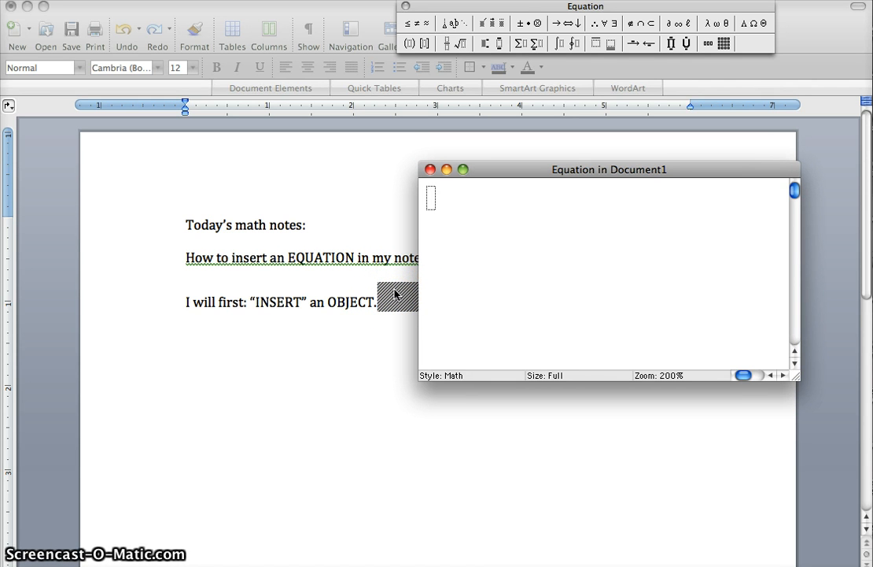
left_click(557, 20)
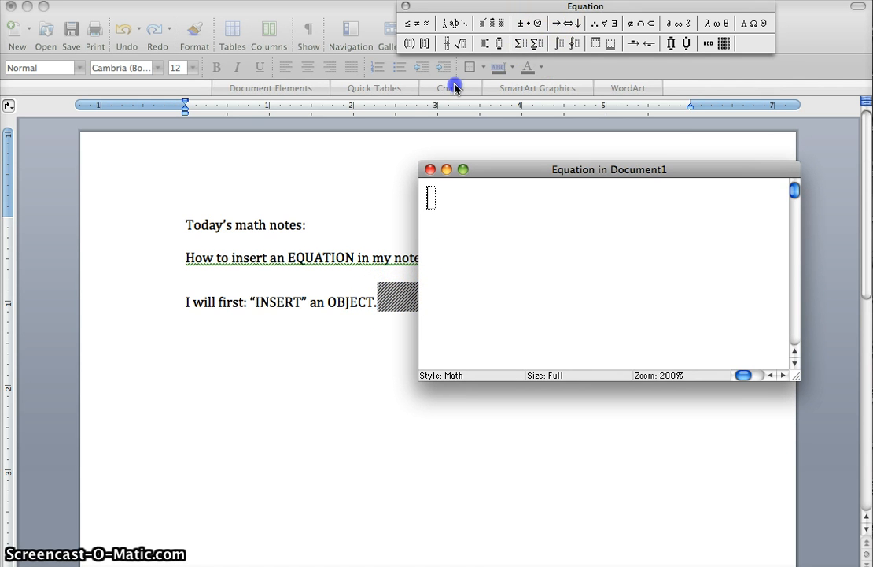
left_click_drag(455, 88, 454, 85)
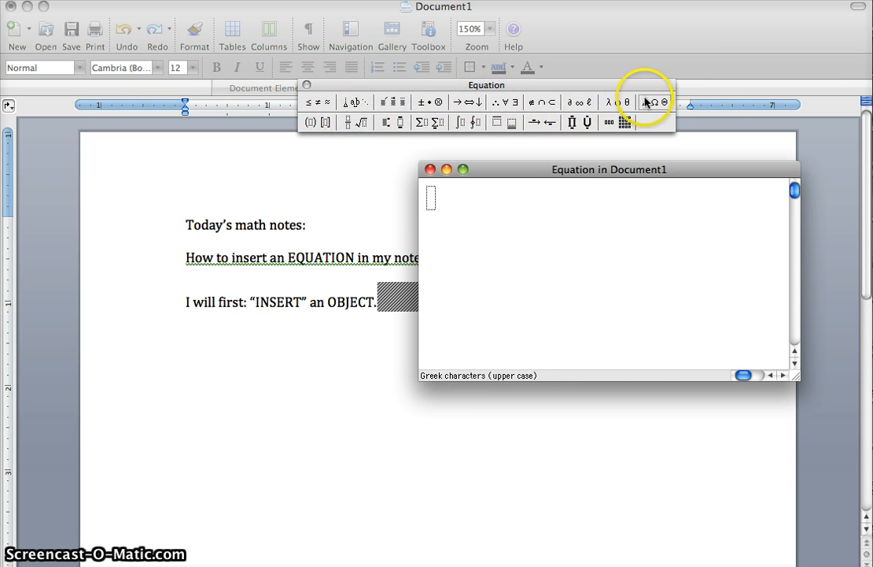
Examine the equation symbol sets, including relational symbols, spaces and ellipses, accents, operators, miscellaneous symbols and lower- and upper-case Greek characters.
left_click(318, 104)
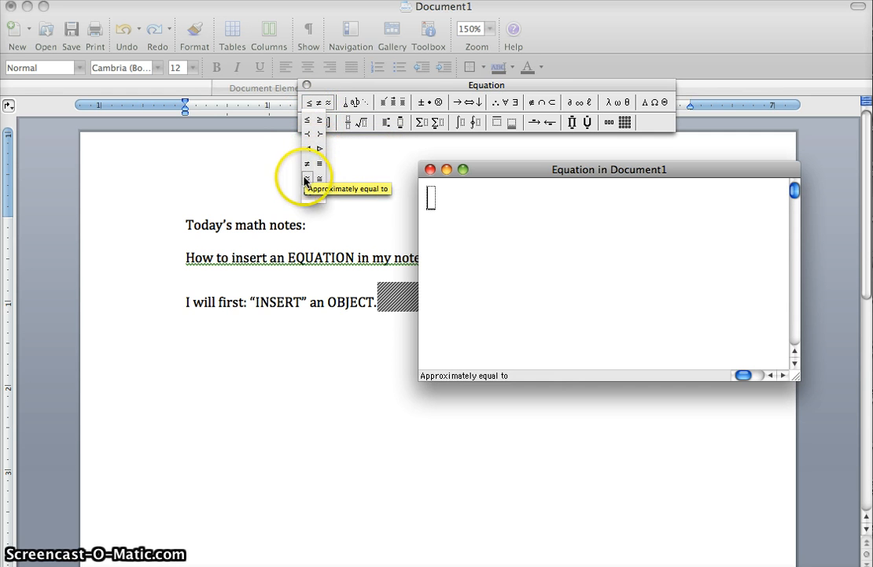
left_click(351, 103)
left_click(351, 103)
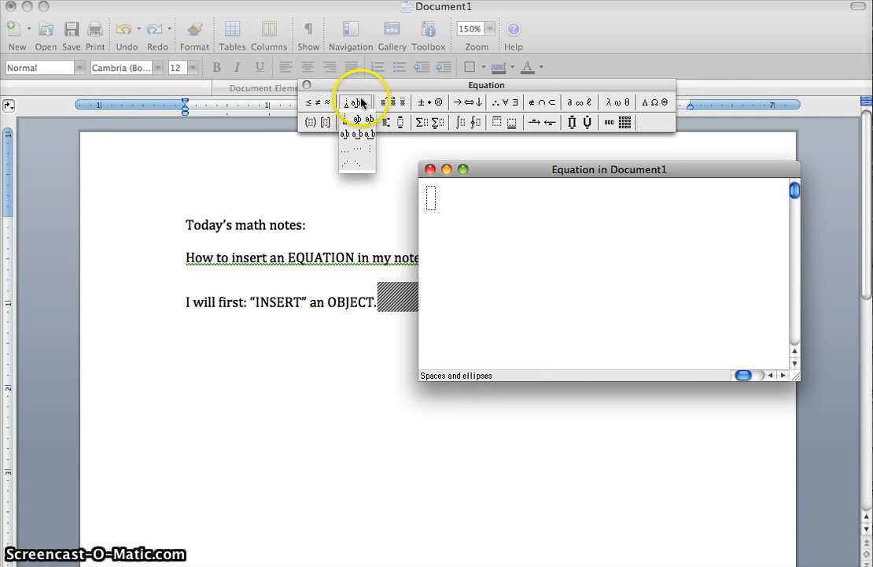
left_click(388, 103)
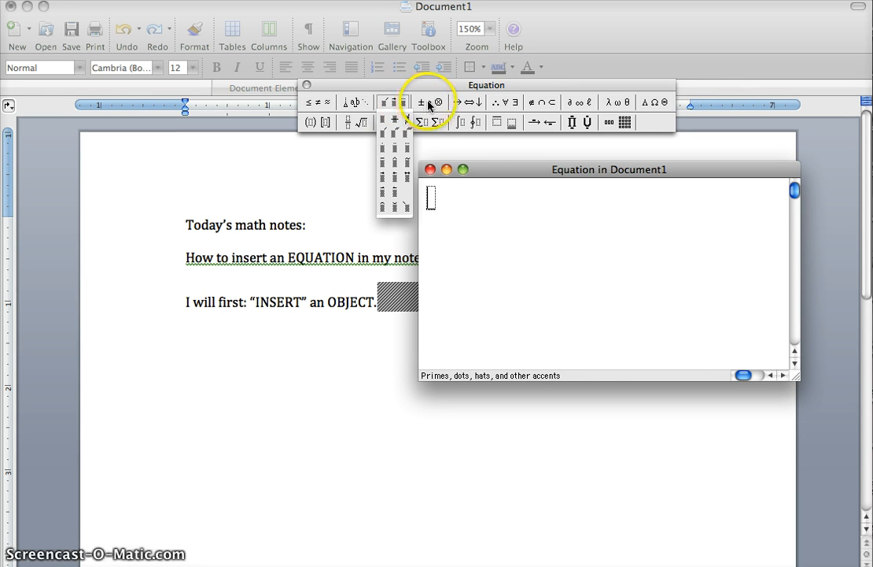
left_click(429, 103)
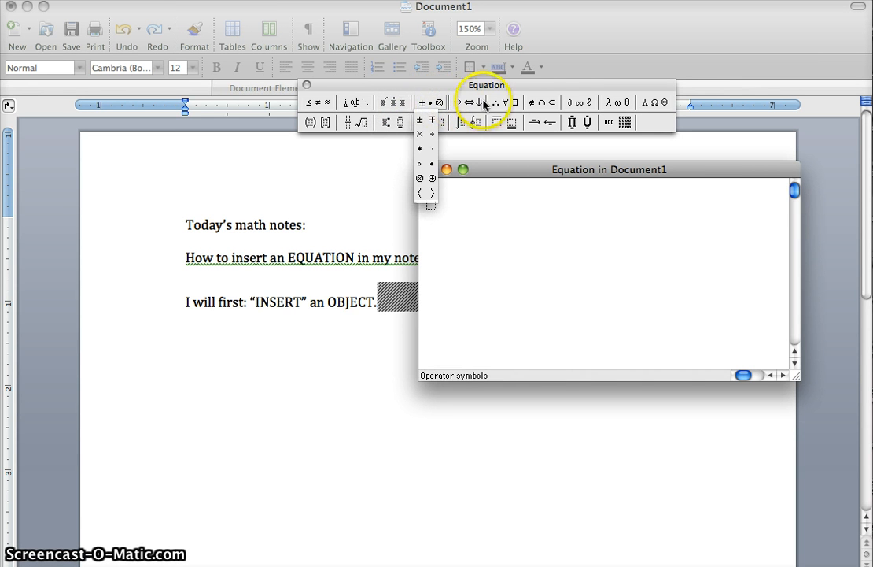
left_click(568, 100)
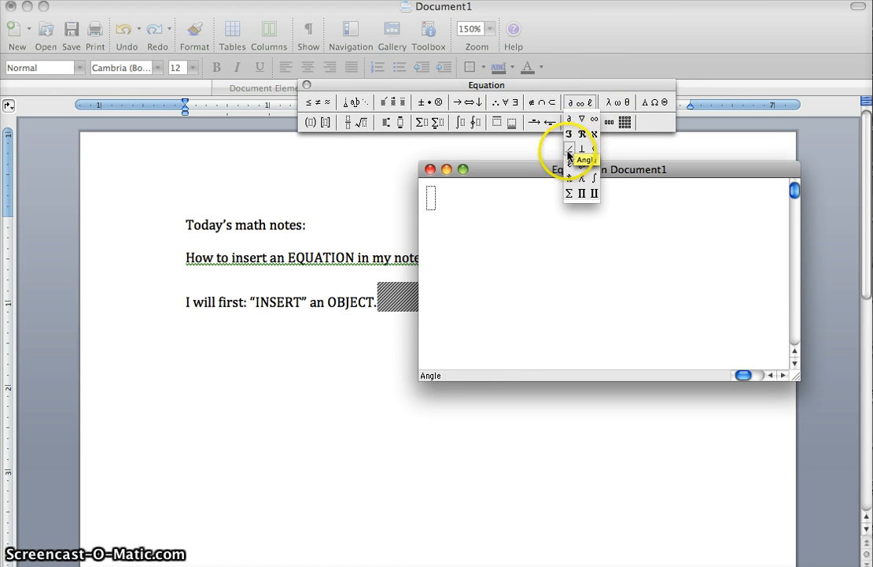
left_click(617, 103)
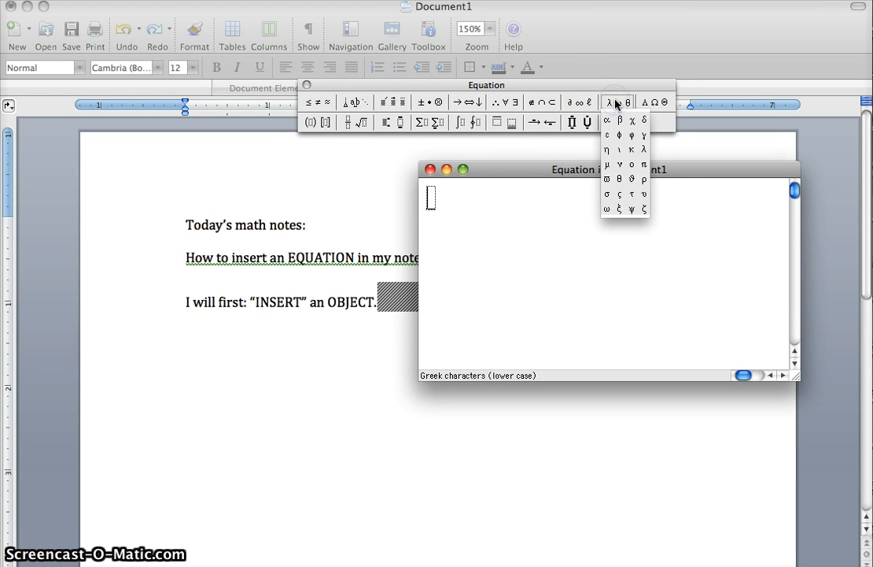
left_click(646, 103)
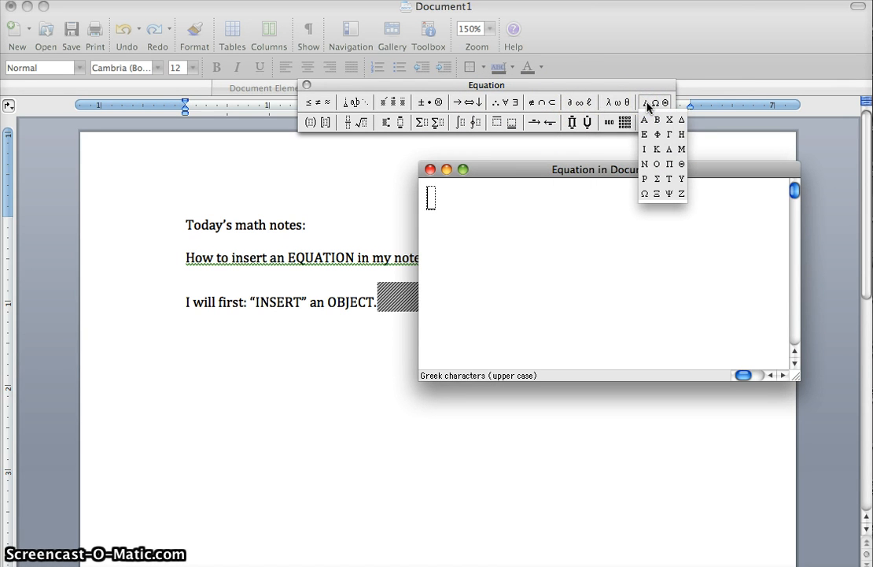
Examine the equation template sets for fences, fractions and radicals, subscripts and superscripts, summations and integrals.
left_click(325, 122)
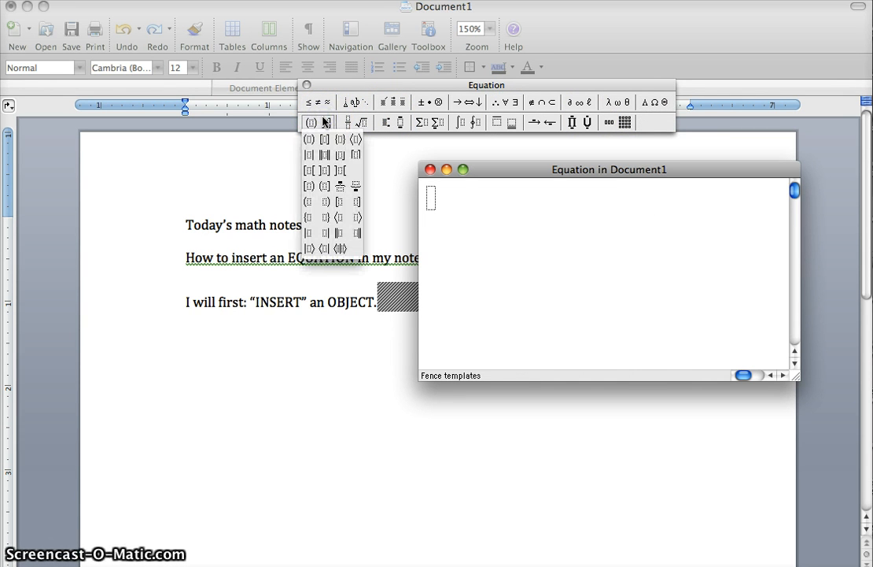
left_click(351, 121)
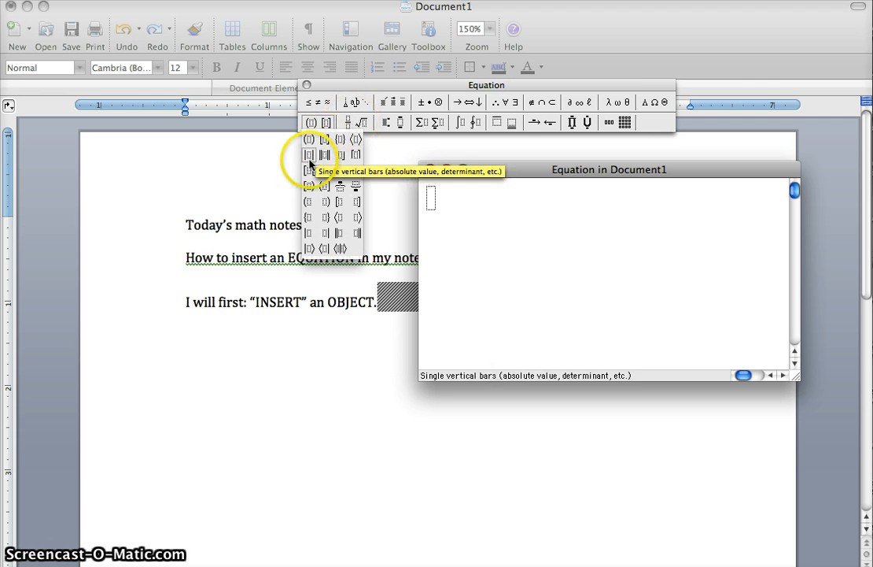
left_click(362, 122)
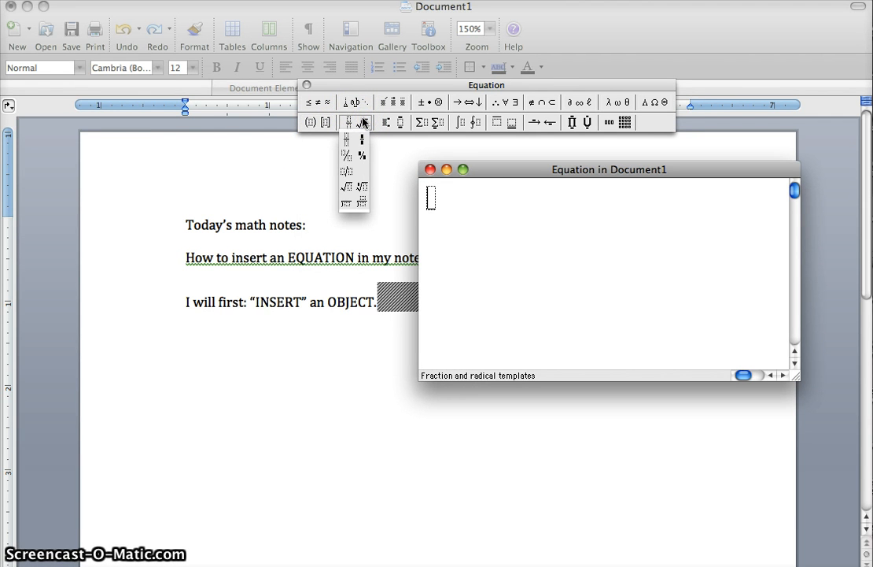
left_click(386, 122)
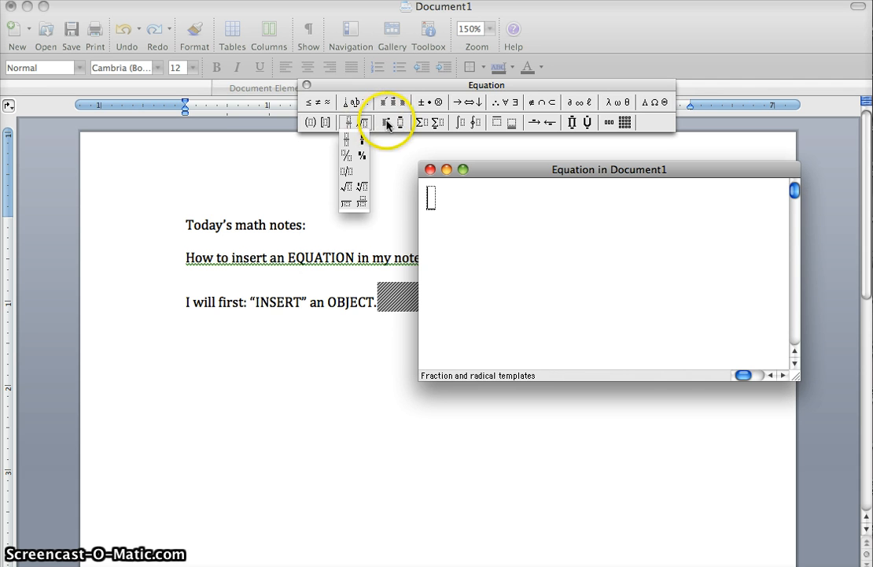
left_click(386, 122)
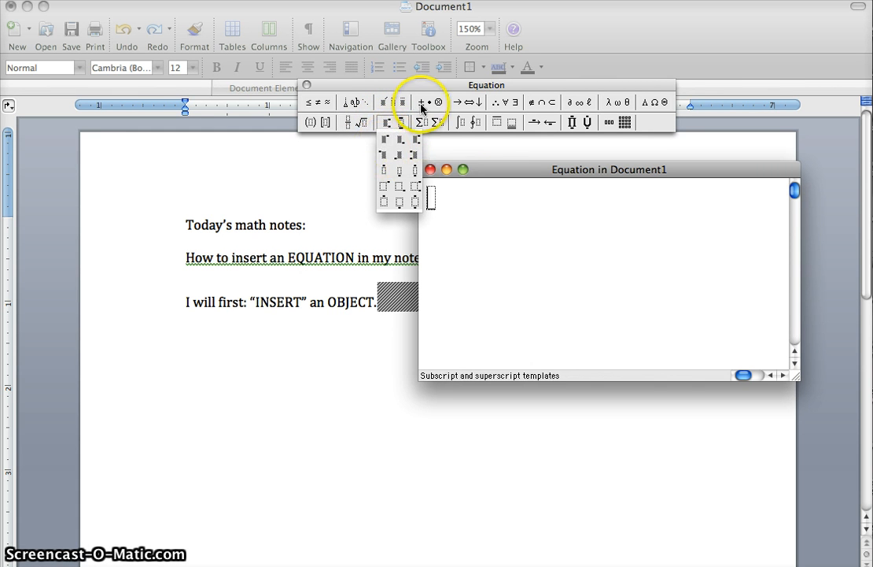
left_click(400, 139)
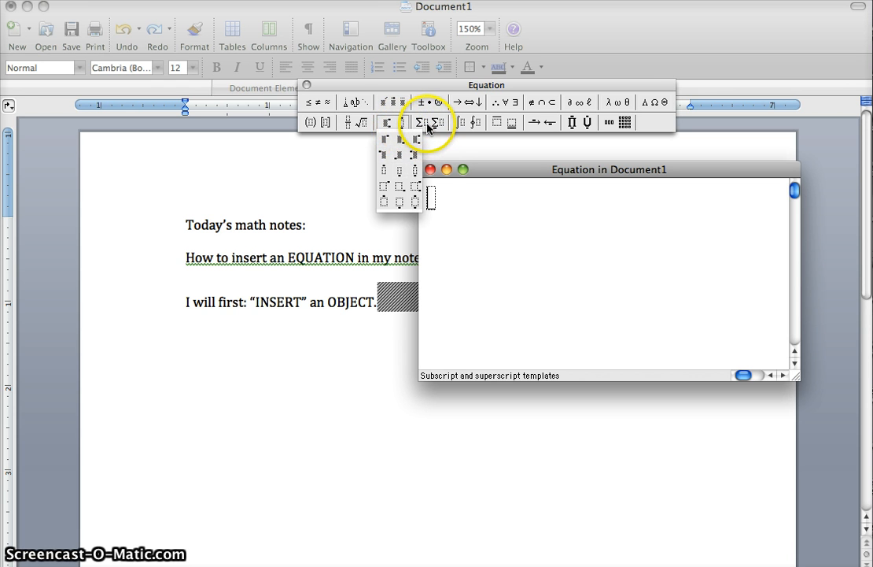
left_click(429, 125)
left_click(429, 126)
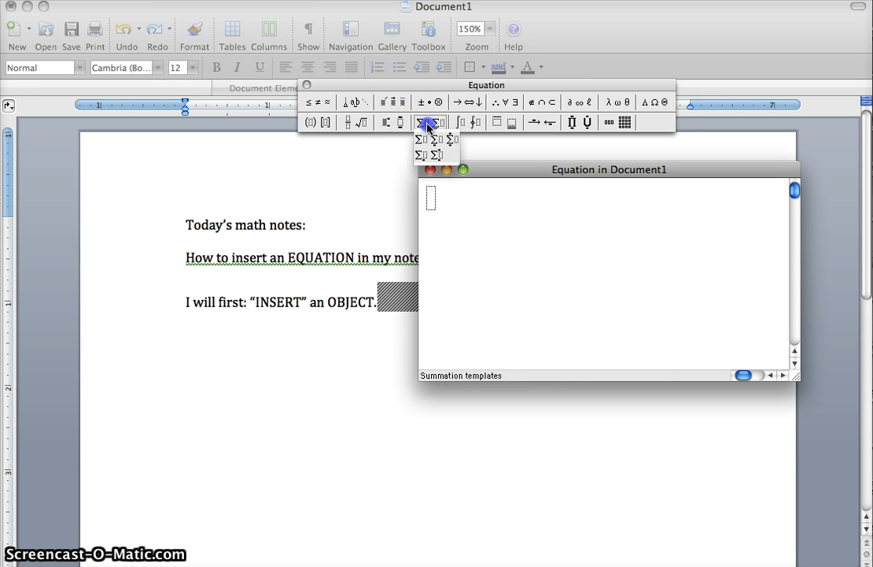
left_click(475, 124)
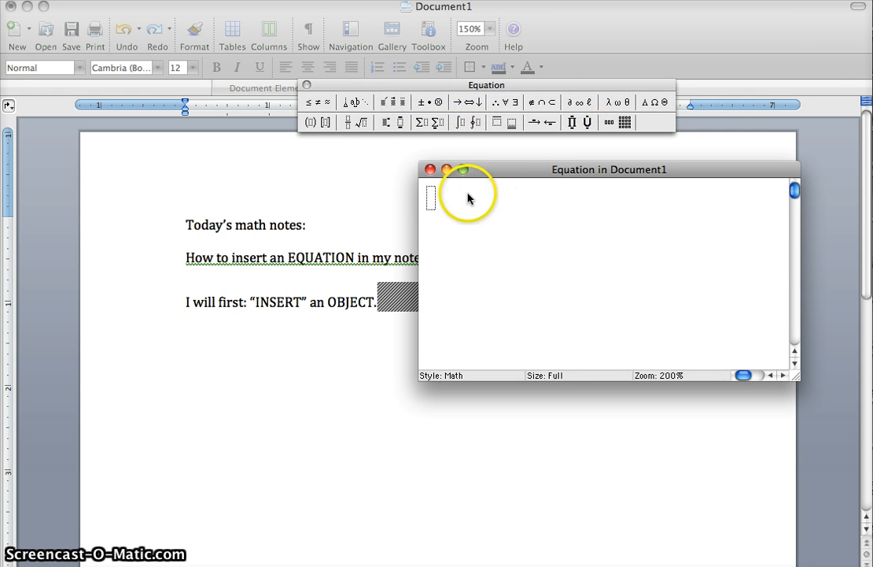
Insert a full-size vertical fraction in the empty equation slot and enter 3x-2 as its numerator.
left_click(451, 216)
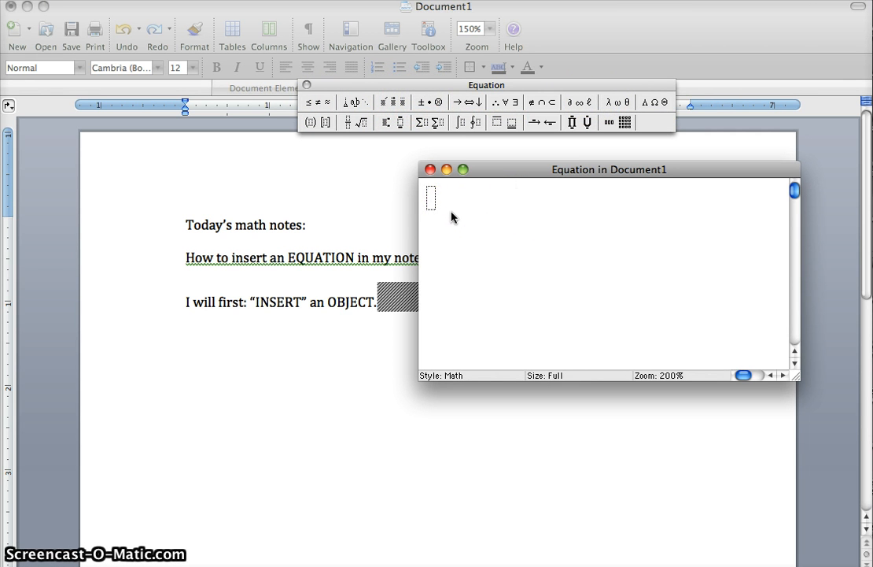
left_click(433, 195)
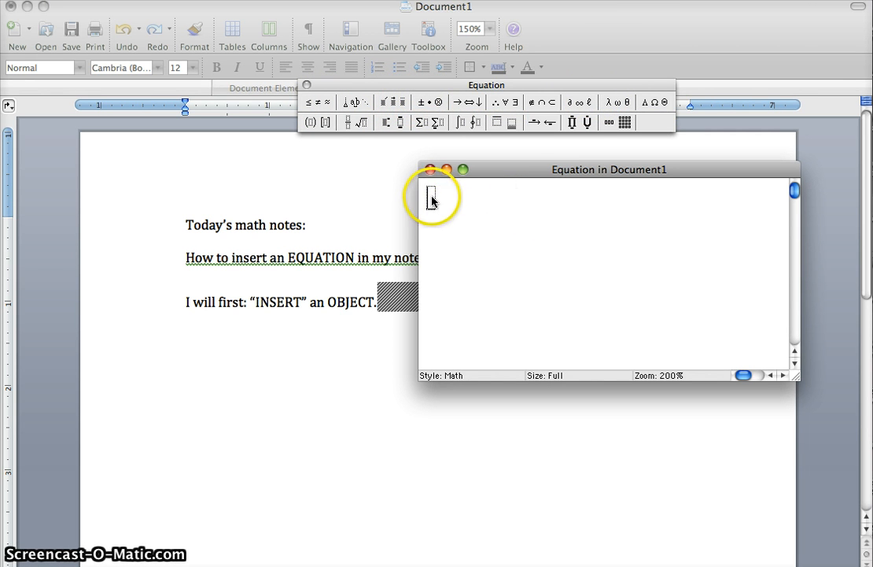
left_click(351, 125)
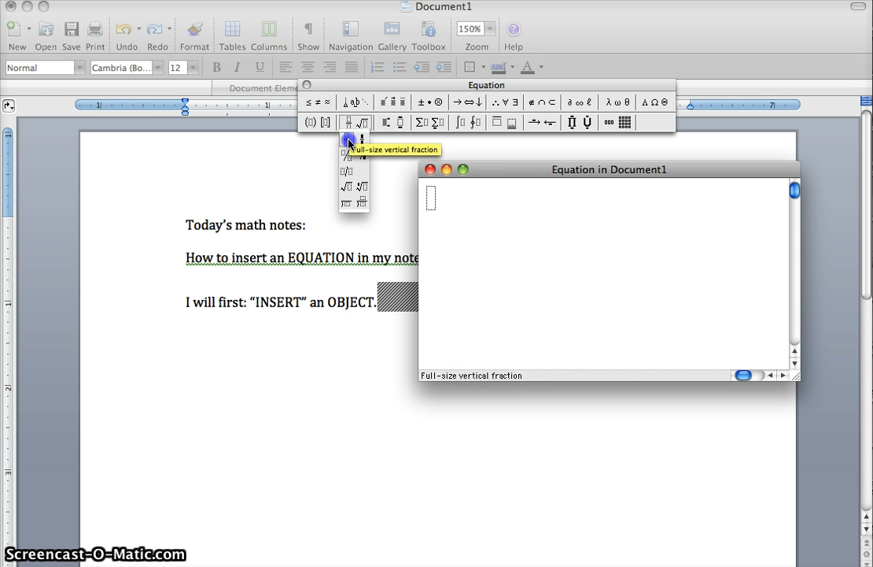
left_click(348, 142)
left_click(492, 213)
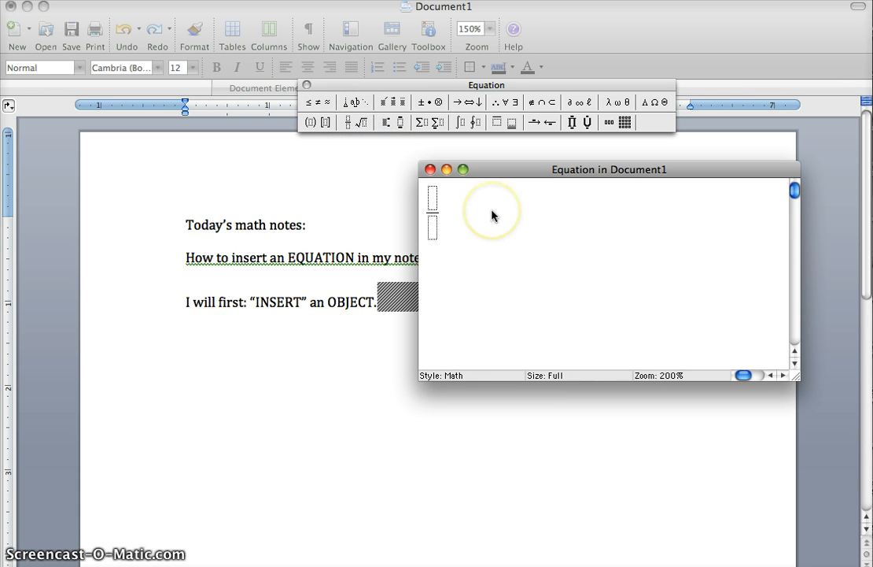
type("3x")
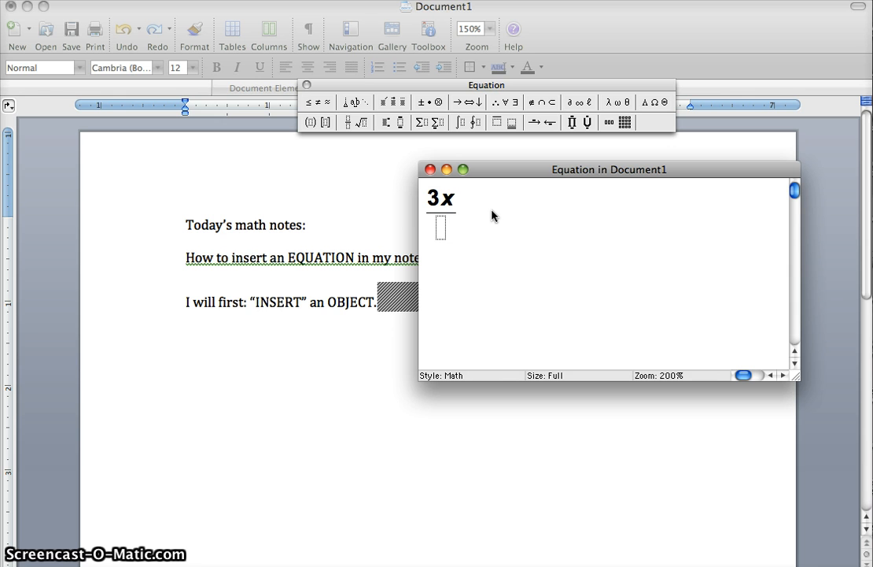
type("-2")
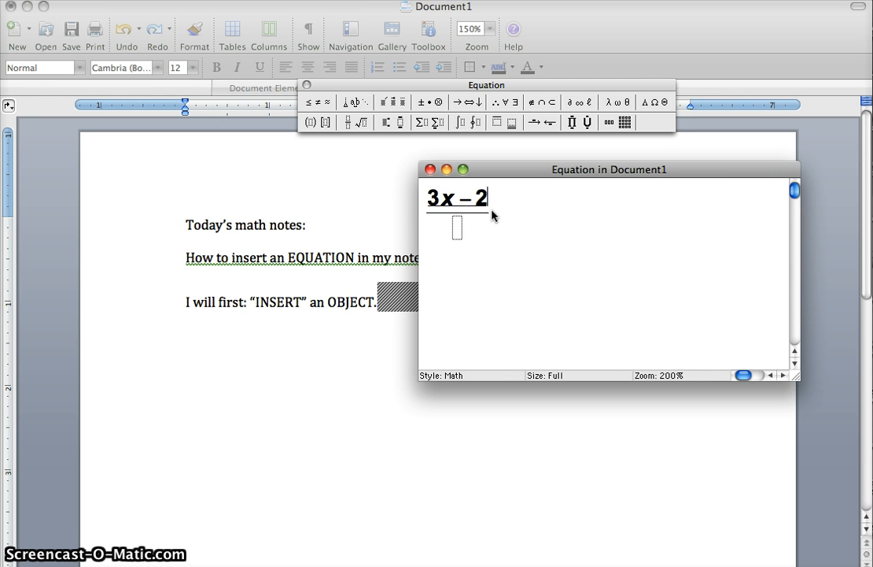
key("Tab")
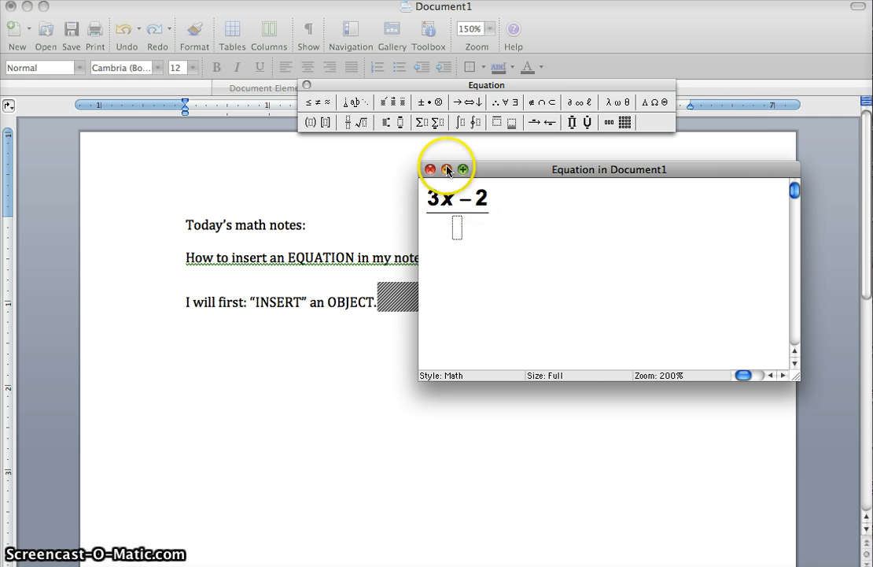
Fill the fraction's denominator with a square root containing 16.
left_click(359, 124)
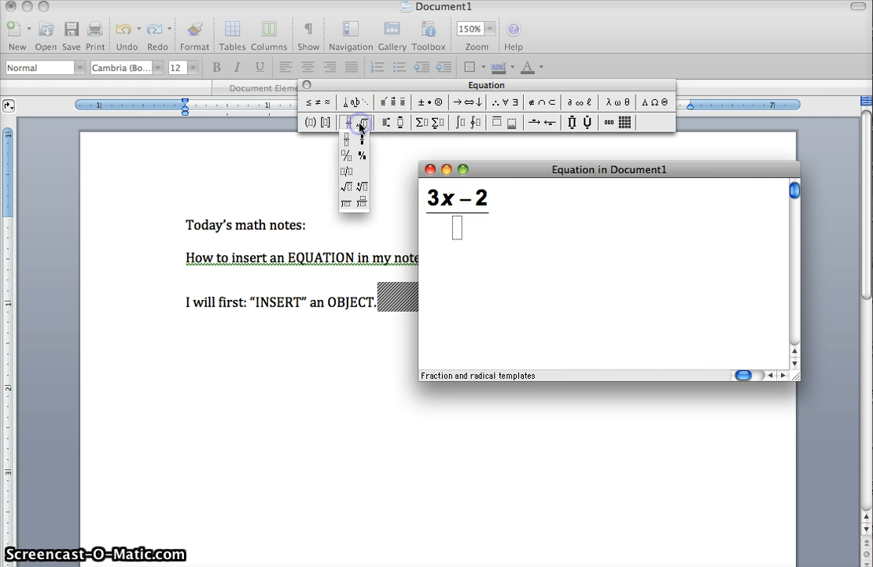
left_click(346, 186)
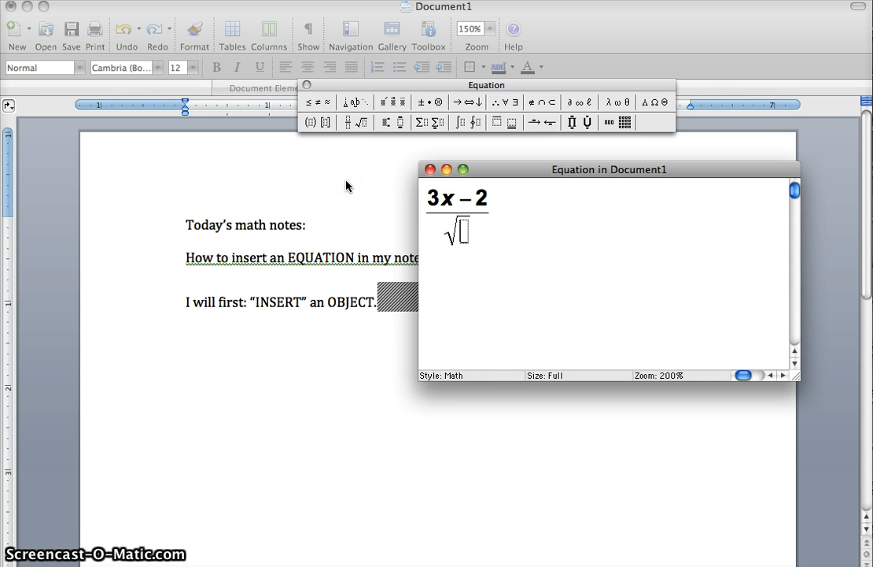
type("16")
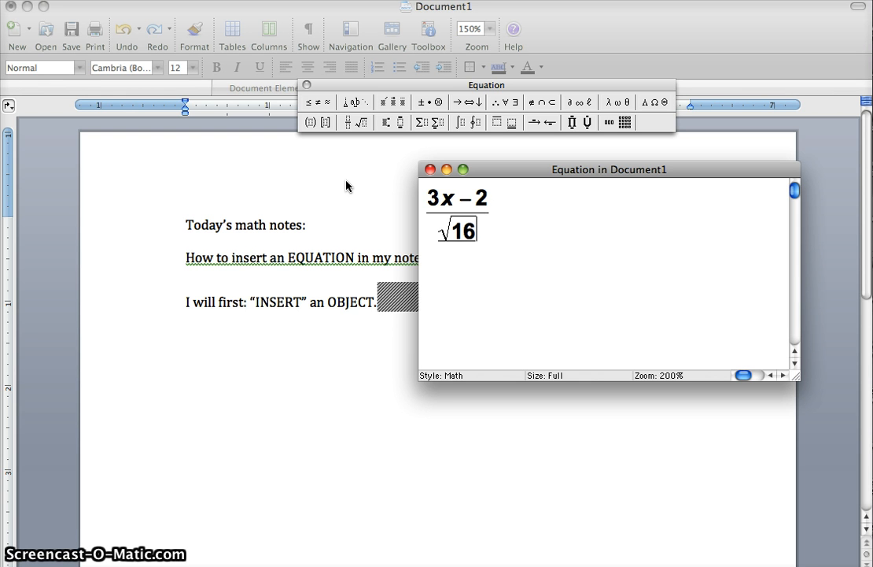
key("Right")
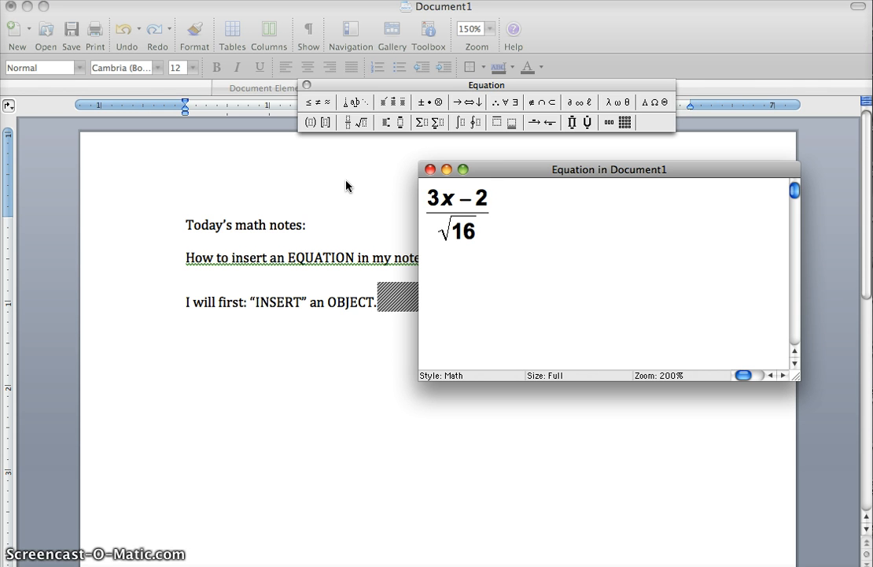
Extend the equation after the fraction with = x -, followed by x + 7 enclosed in absolute value bars.
type("=")
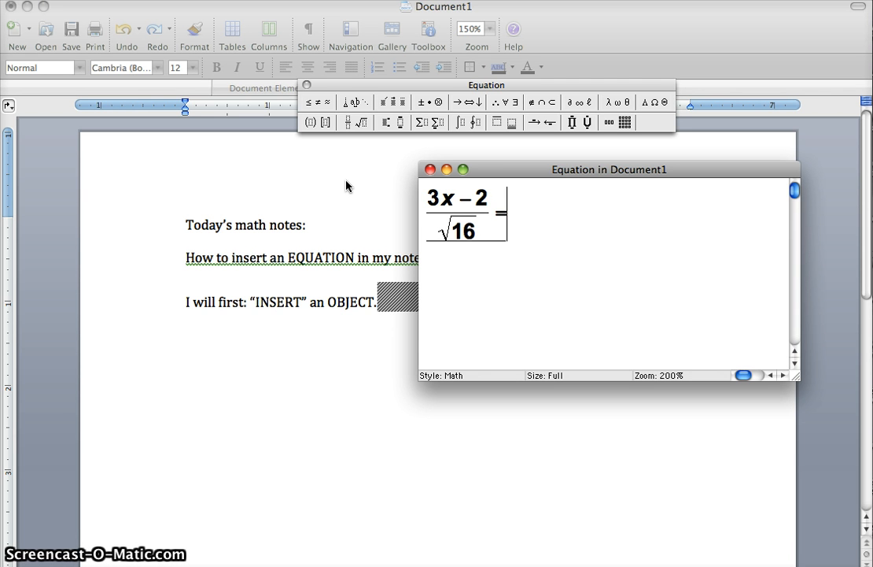
type("x-")
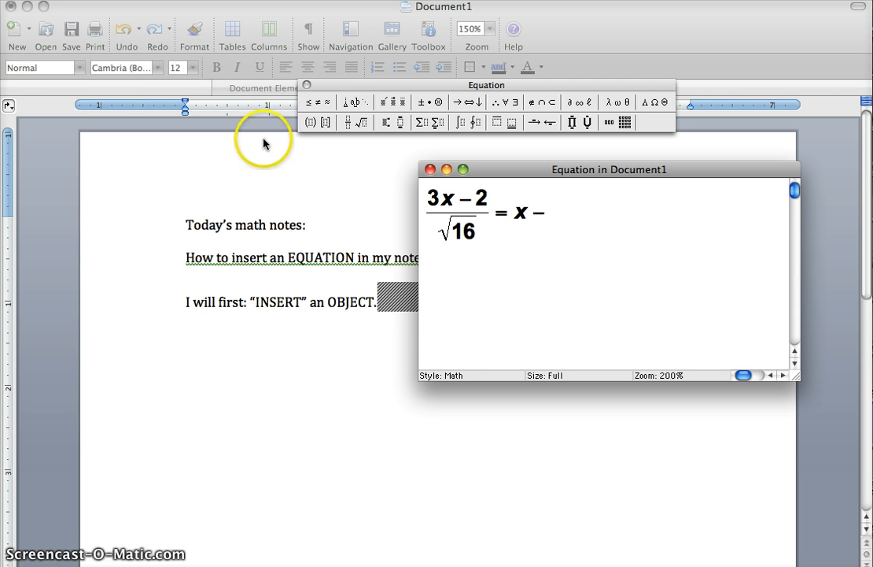
left_click_drag(308, 121, 309, 157)
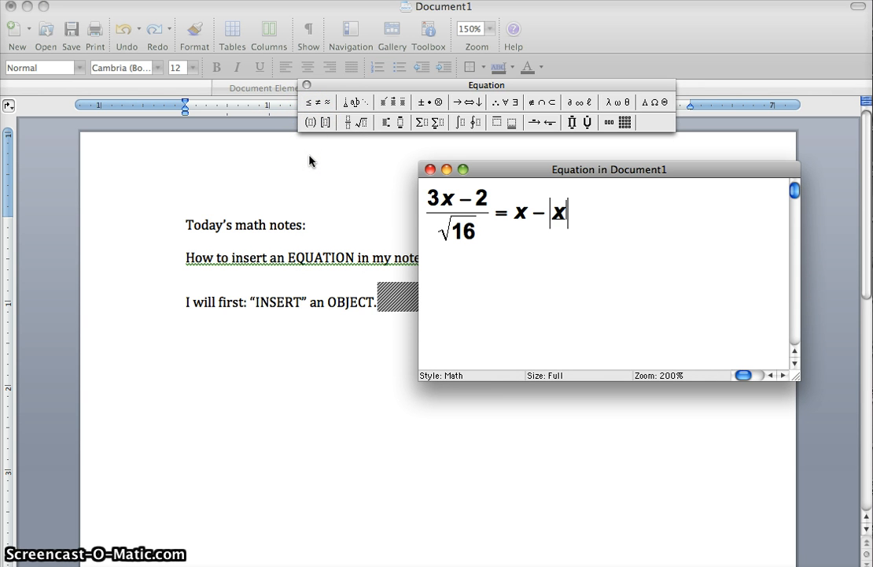
type("x + 7")
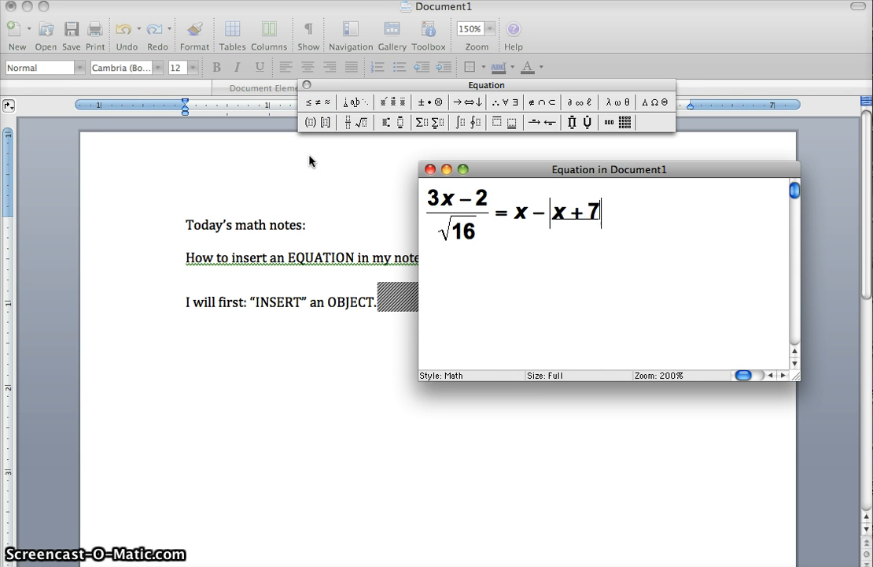
Close the equation editing window to place the completed equation in the math notes document.
left_click(429, 169)
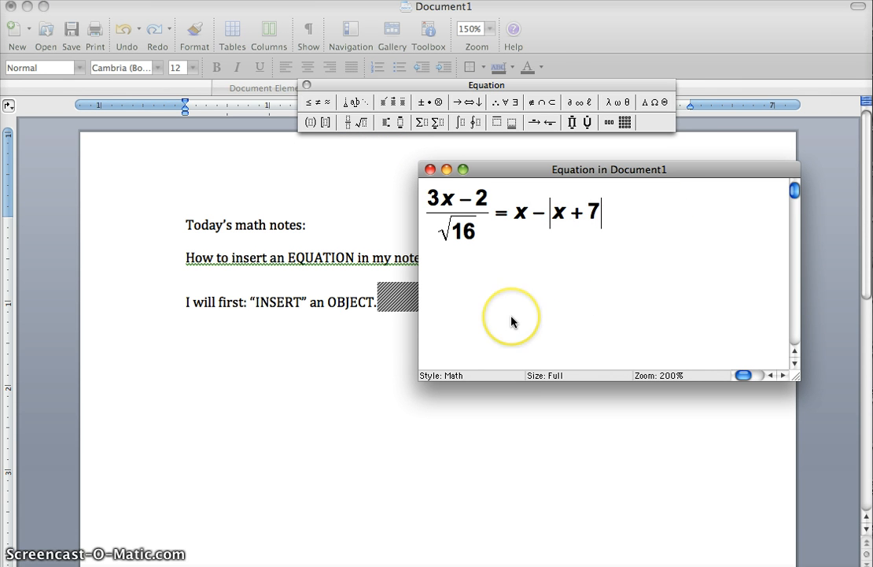
key("super+w")
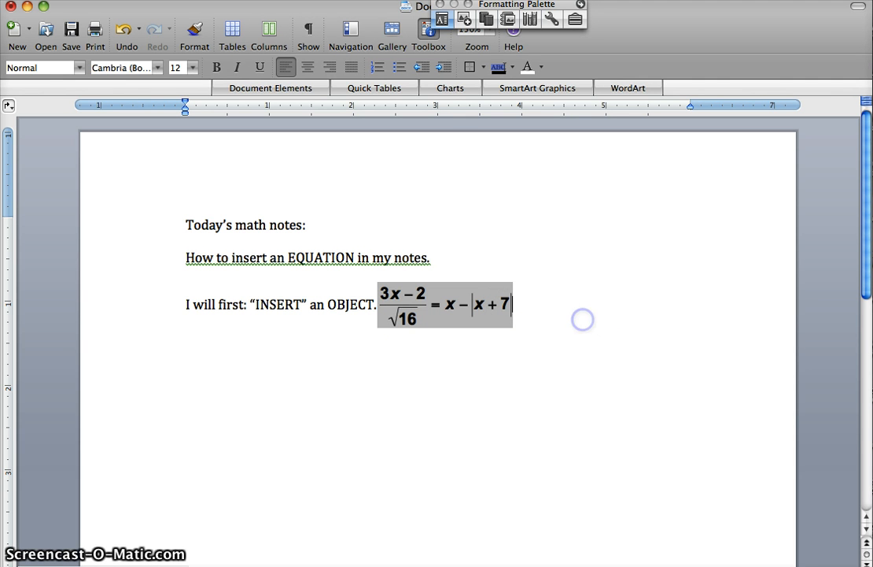
left_click(285, 391)
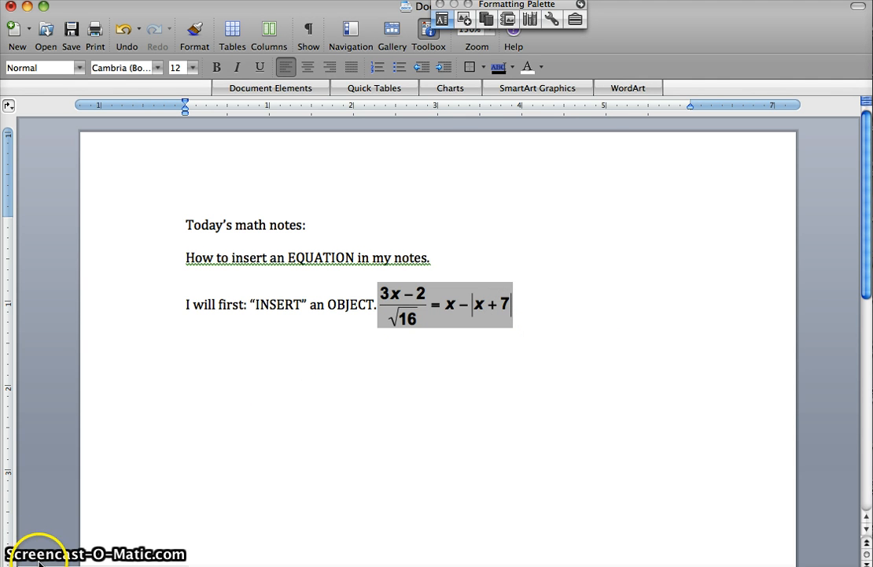